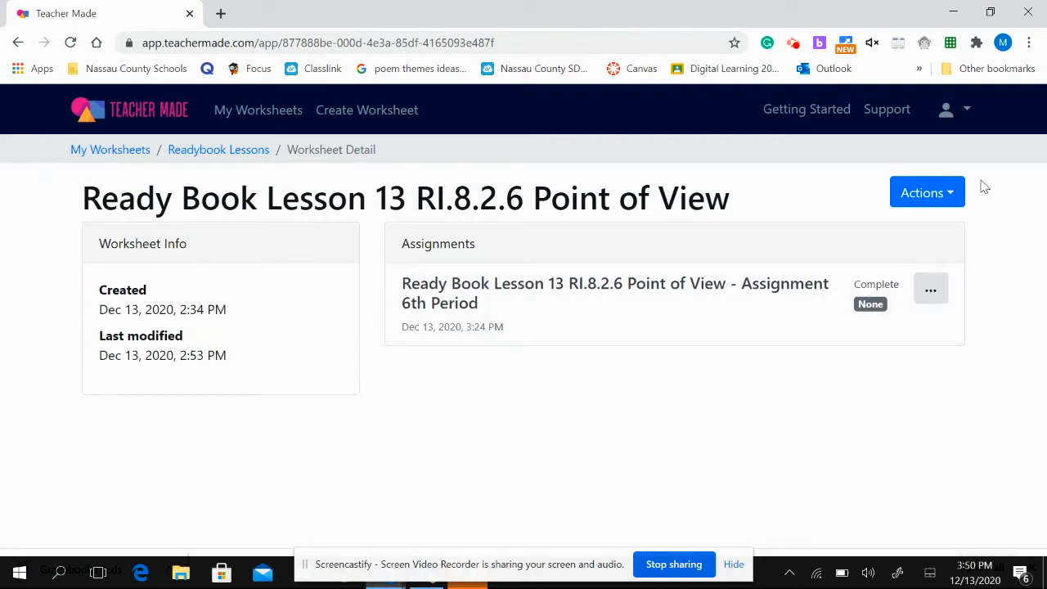
- Create an assignment from the worksheet named "Ready Book Lesson 13 RI.8.2.6 Point of View - Assignment 2nd Period", with students signing in using a Google account
{"action": "left_click", "coordinate": [948, 199]}
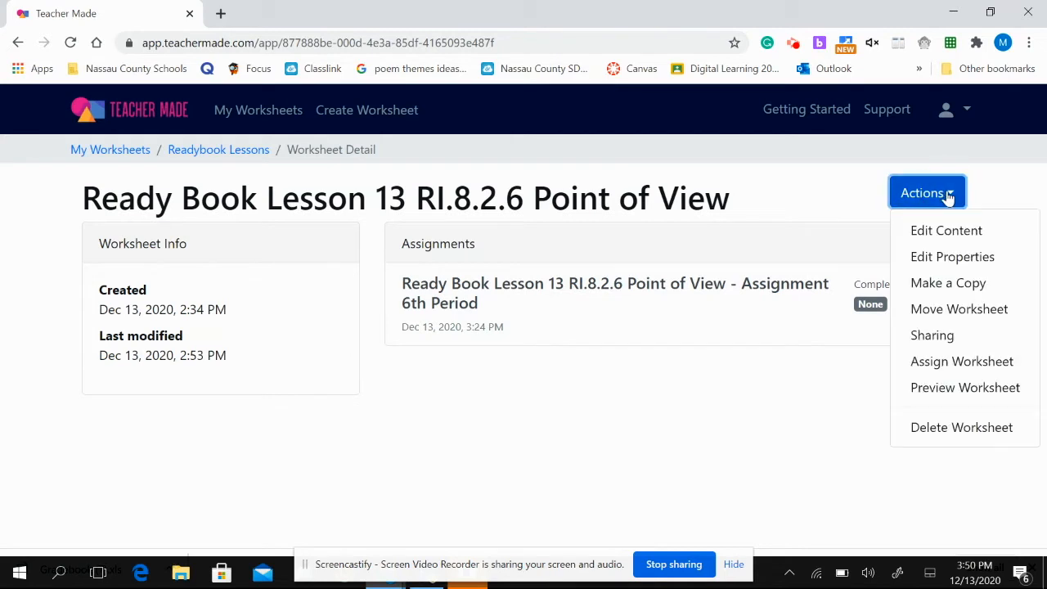
{"action": "left_click", "coordinate": [951, 364]}
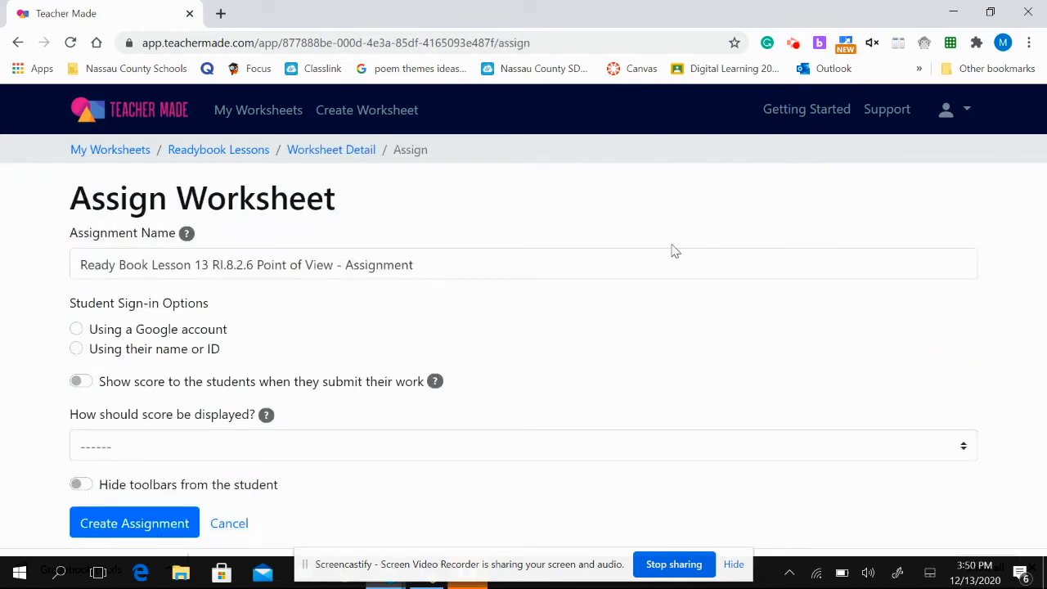
{"action": "left_click", "coordinate": [450, 263]}
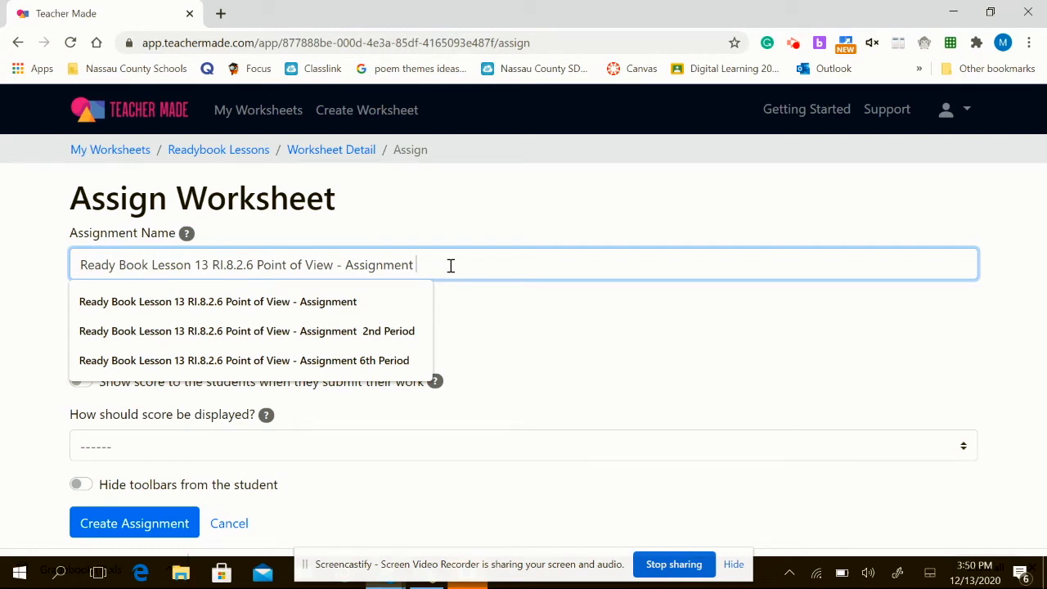
{"action": "left_click", "coordinate": [414, 332]}
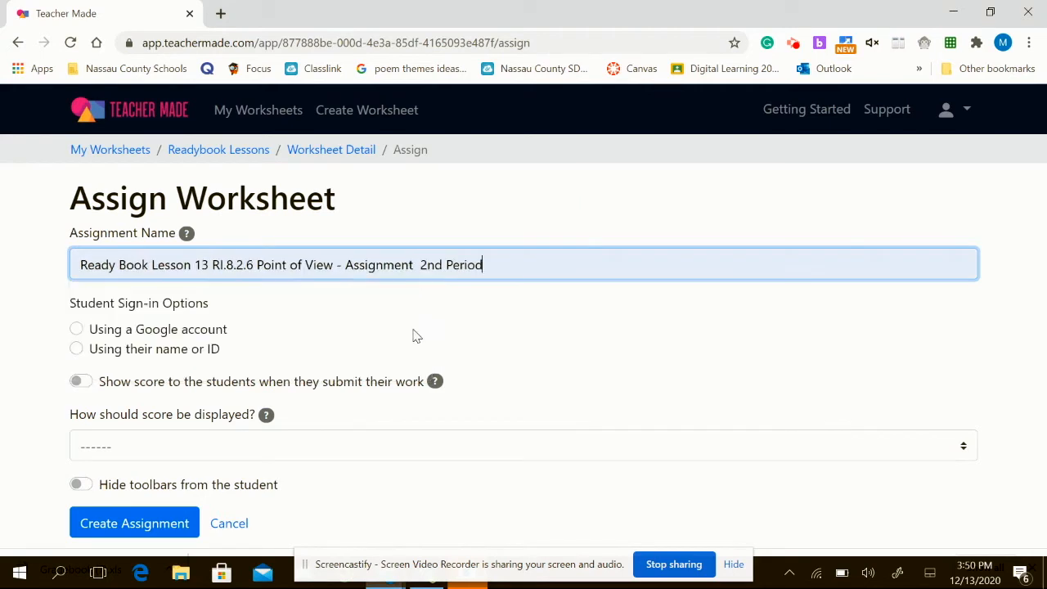
{"action": "left_click", "coordinate": [77, 330]}
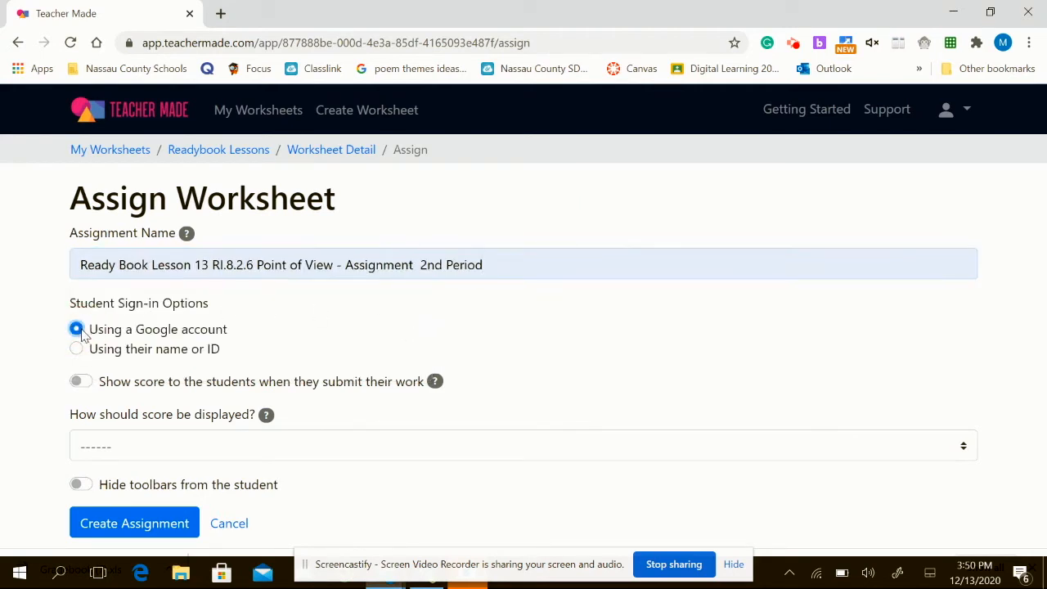
{"action": "left_click", "coordinate": [112, 528]}
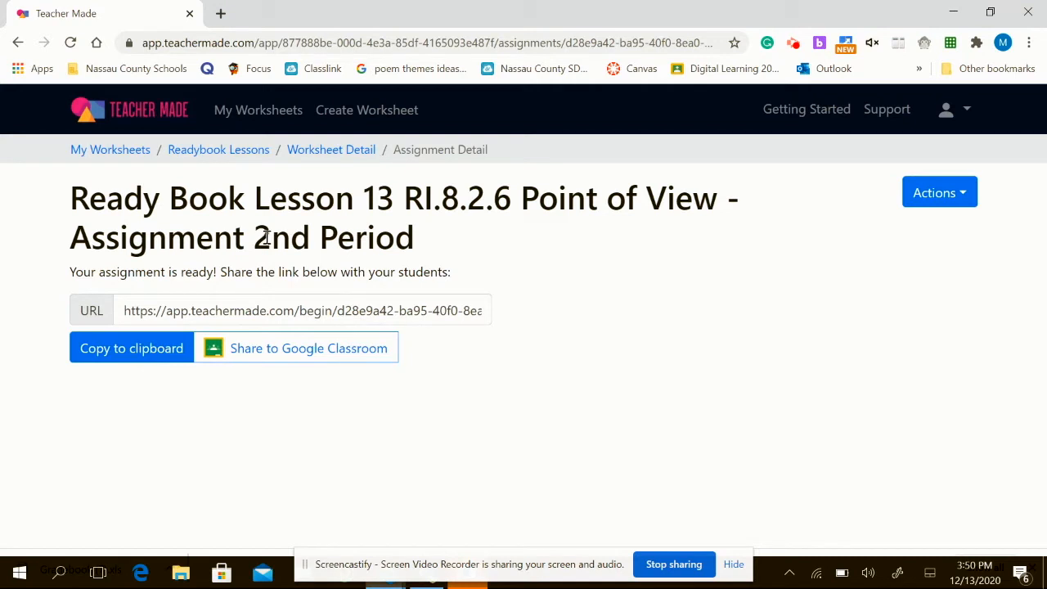
- Share the assignment to the 2nd Period class in Google Classroom and enter the instructions "Complete by Frida.y"
{"action": "left_click", "coordinate": [307, 354]}
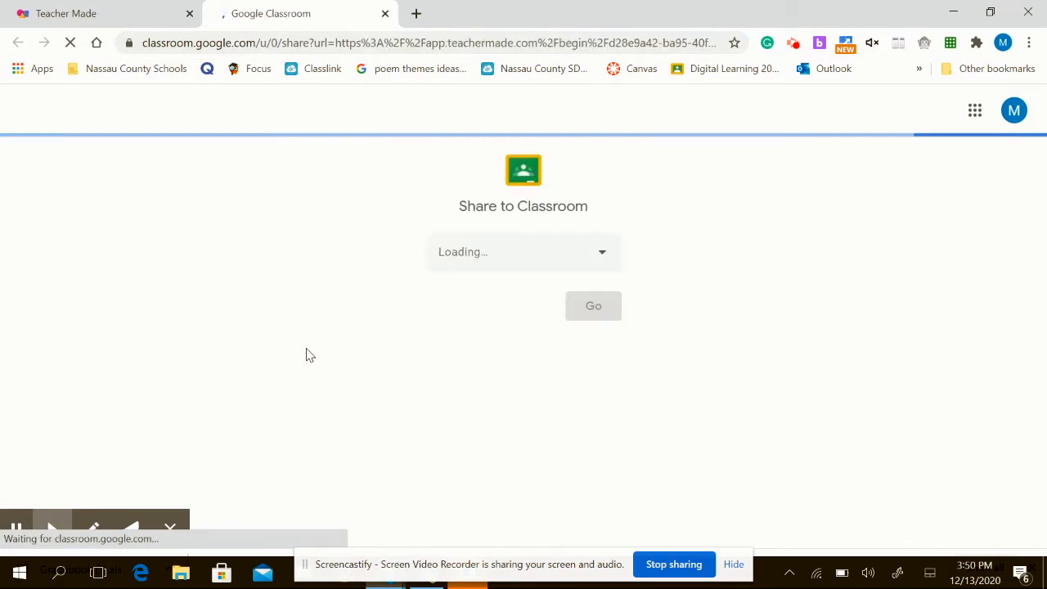
{"action": "left_click", "coordinate": [594, 264]}
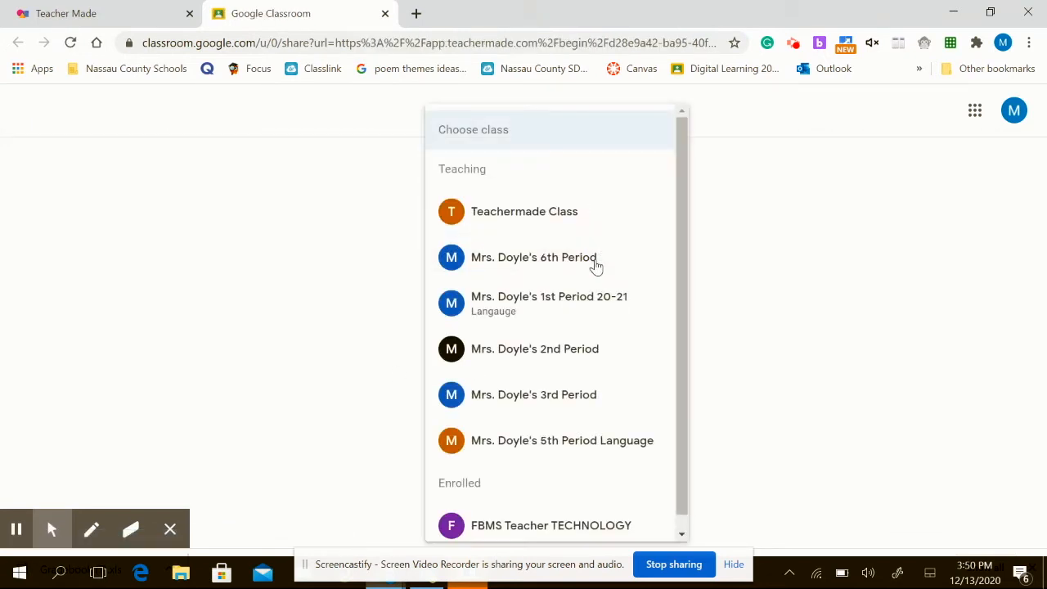
{"action": "left_click", "coordinate": [556, 350]}
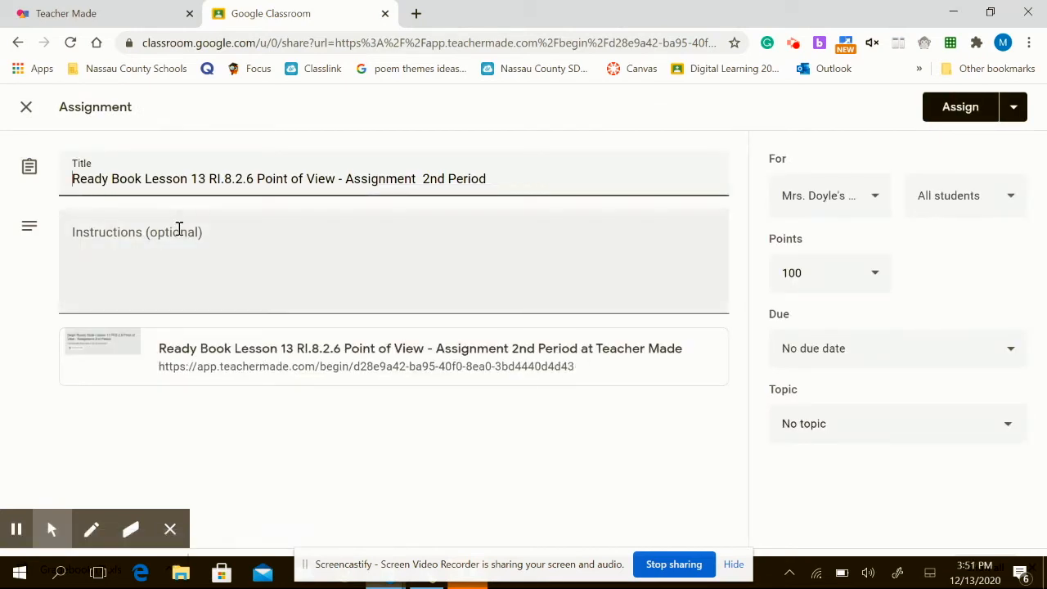
{"action": "left_click", "coordinate": [179, 229]}
{"action": "type", "text": "Com"}
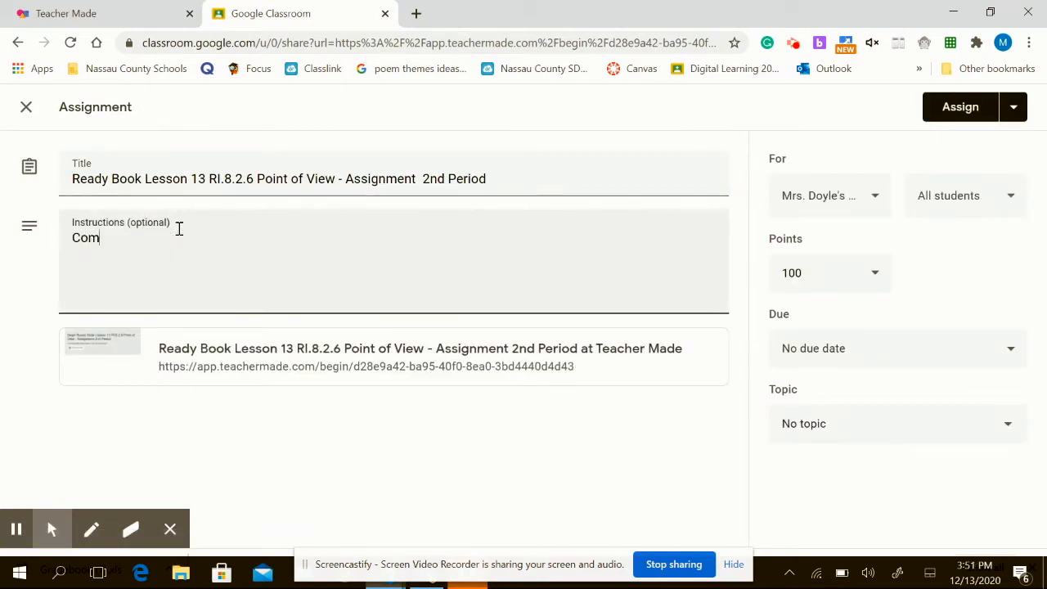
{"action": "type", "text": "plete by Friday"}
{"action": "left_click", "coordinate": [179, 234]}
{"action": "type", "text": ".y"}
- Set the due date to Fri, Dec 18, choose a topic and post the 2nd Period assignment to the class
{"action": "left_click", "coordinate": [988, 362]}
{"action": "left_click", "coordinate": [890, 409]}
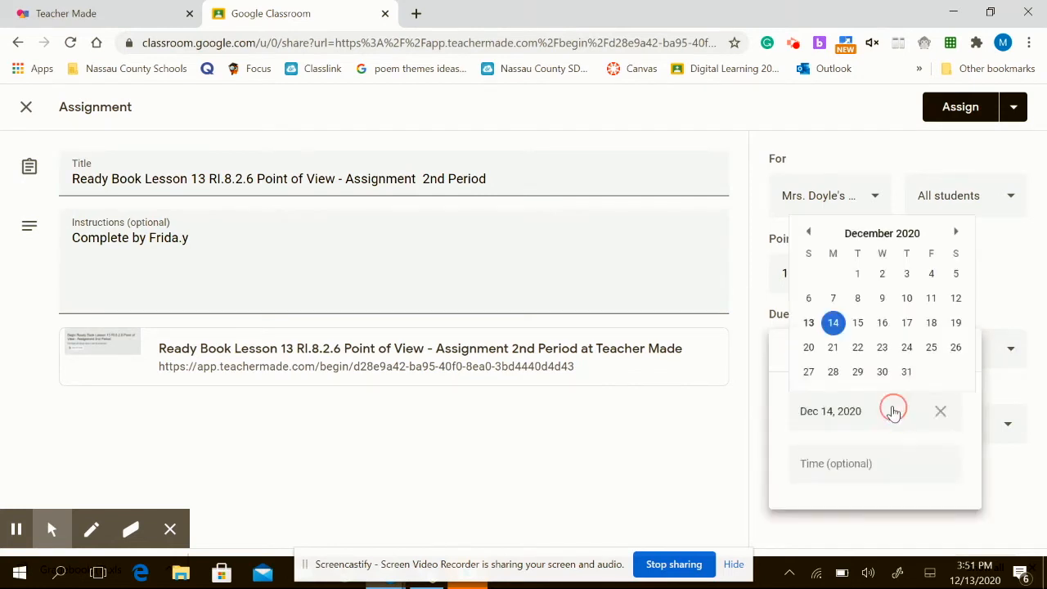
{"action": "left_click", "coordinate": [931, 322]}
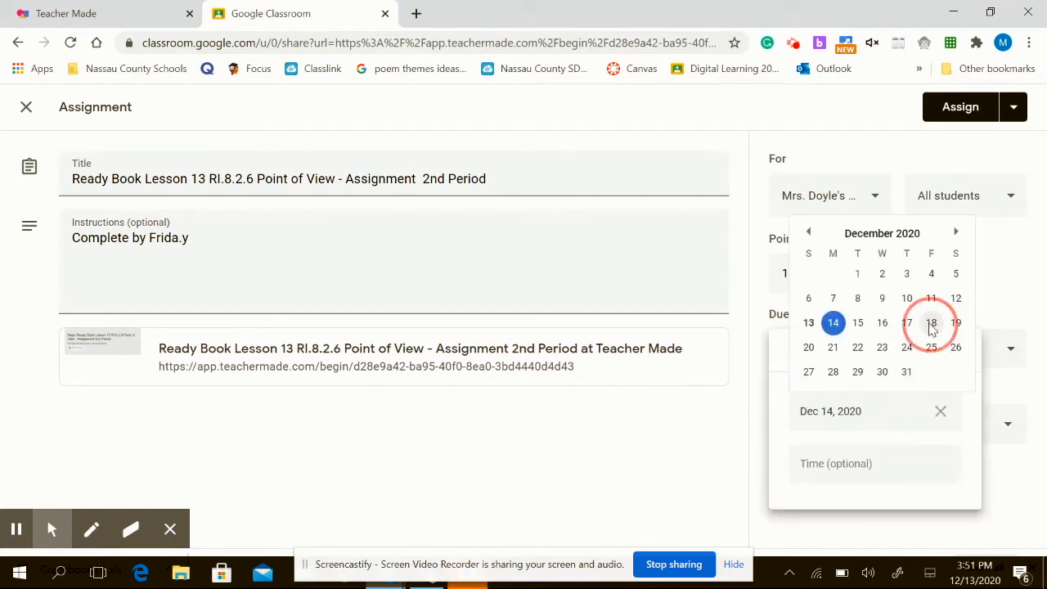
{"action": "left_click", "coordinate": [940, 316]}
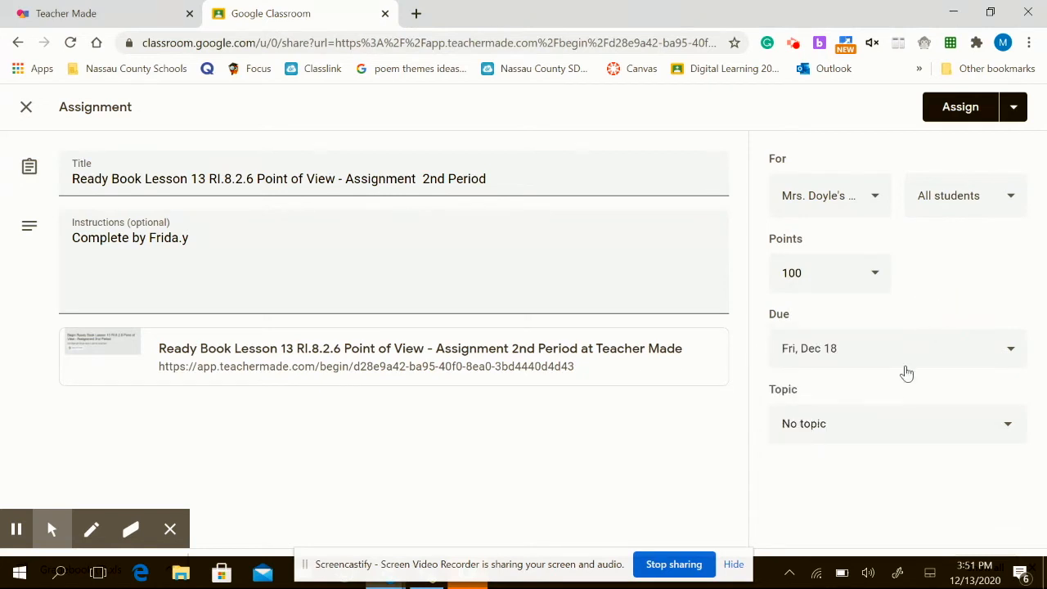
{"action": "left_click", "coordinate": [1007, 436]}
{"action": "left_click", "coordinate": [888, 461]}
{"action": "left_click", "coordinate": [949, 112]}
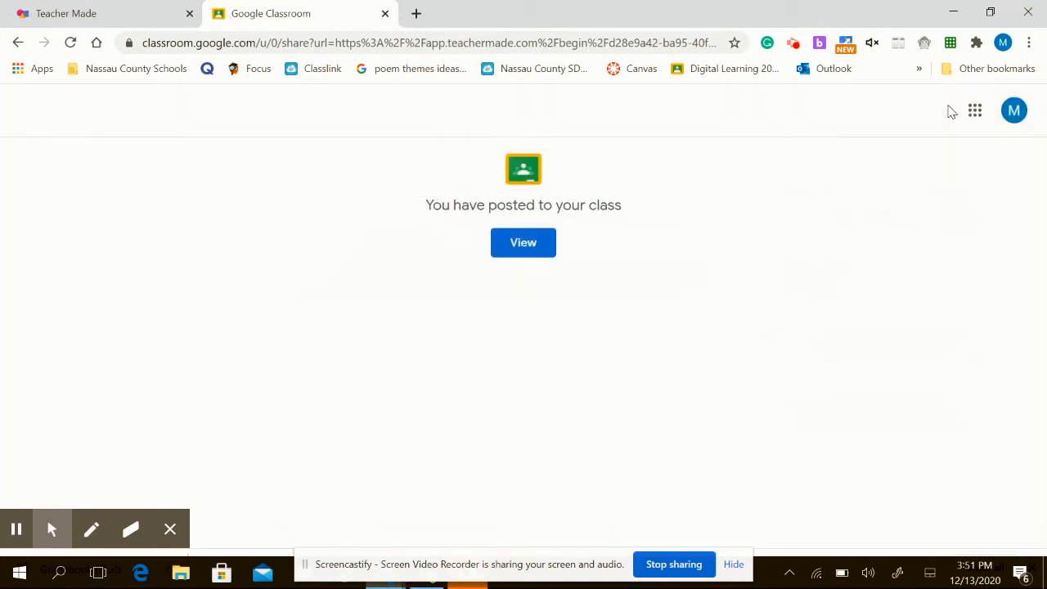
- Return to the worksheet in Teacher Made and create another assignment, adding "1st Period" to its name and using Google account sign-in
{"action": "left_click", "coordinate": [121, 16]}
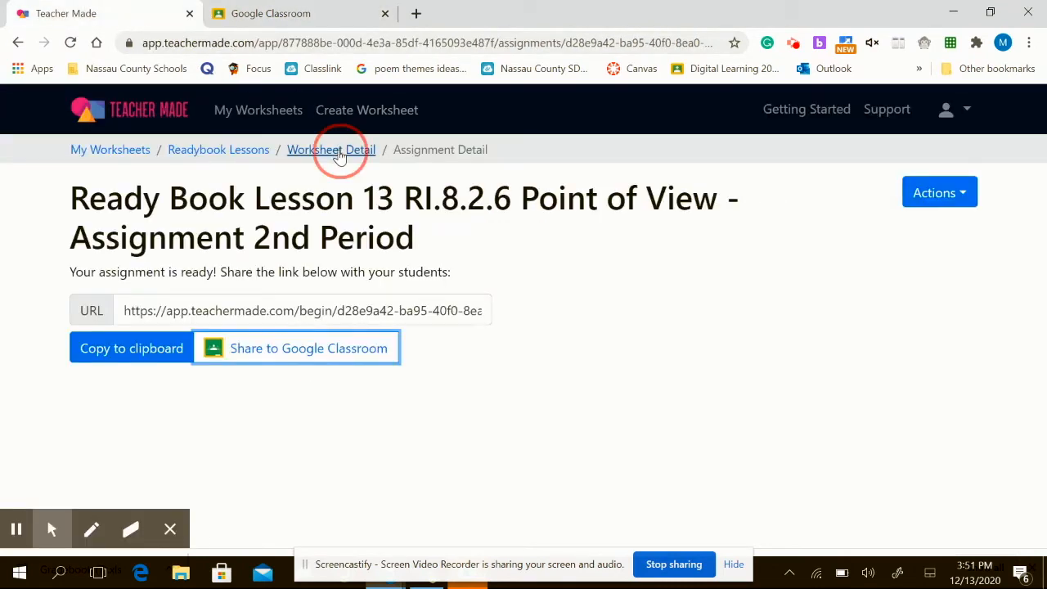
{"action": "left_click", "coordinate": [338, 153]}
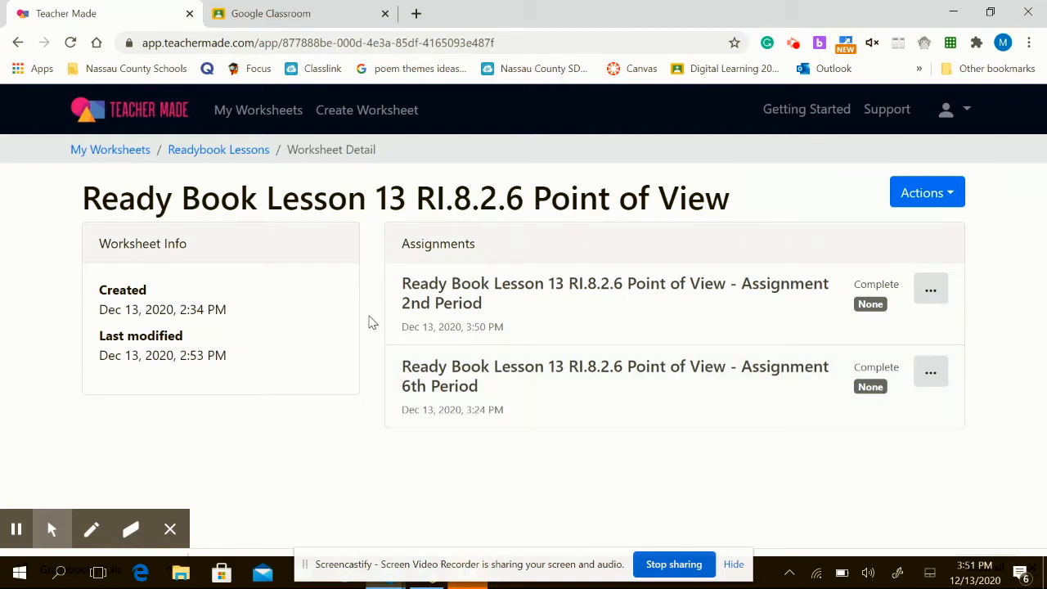
{"action": "left_click", "coordinate": [938, 207]}
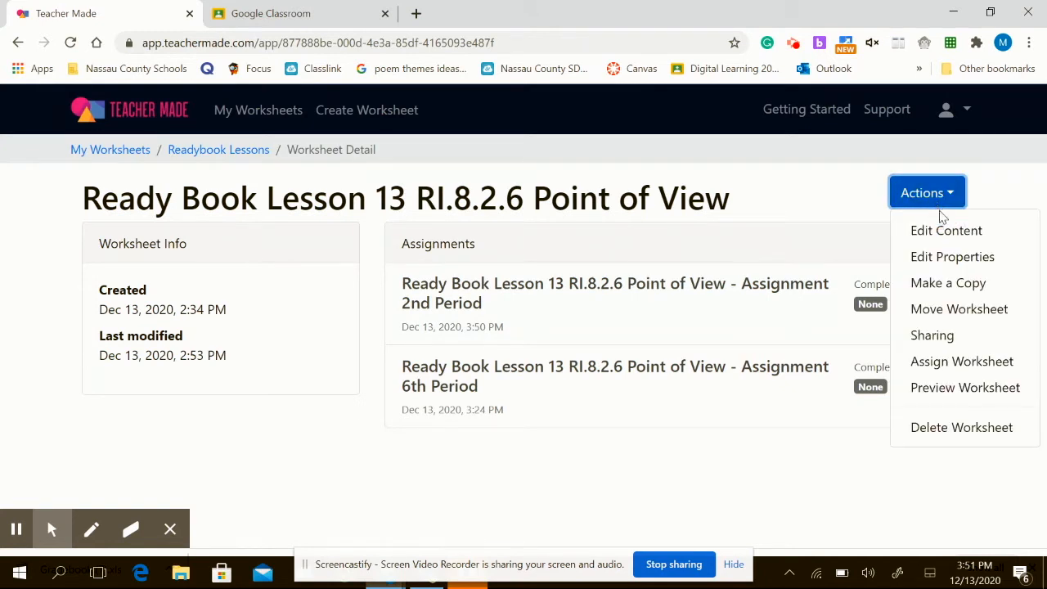
{"action": "left_click", "coordinate": [959, 363]}
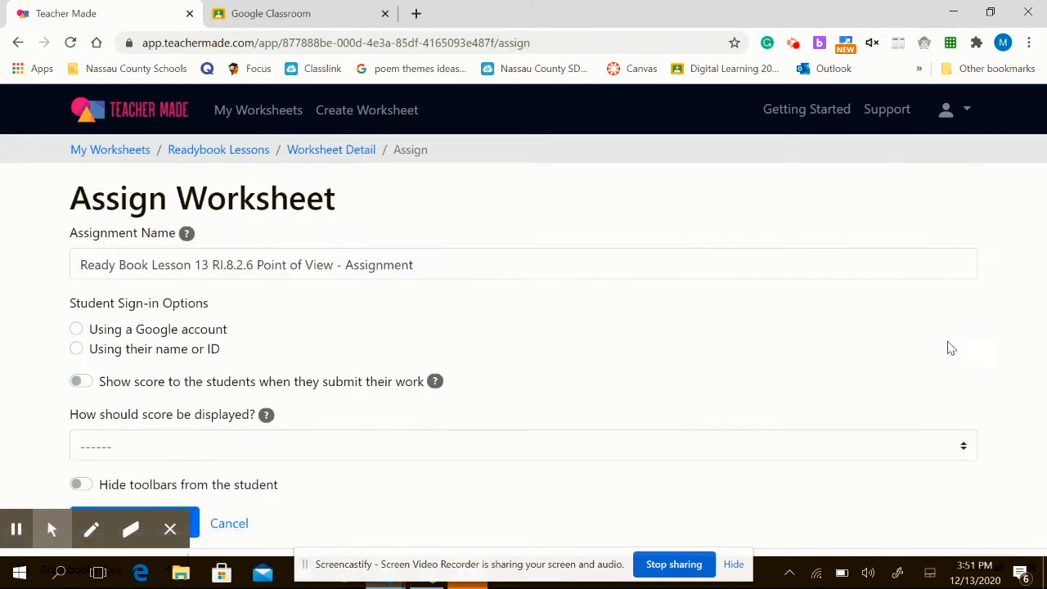
{"action": "left_click", "coordinate": [444, 265]}
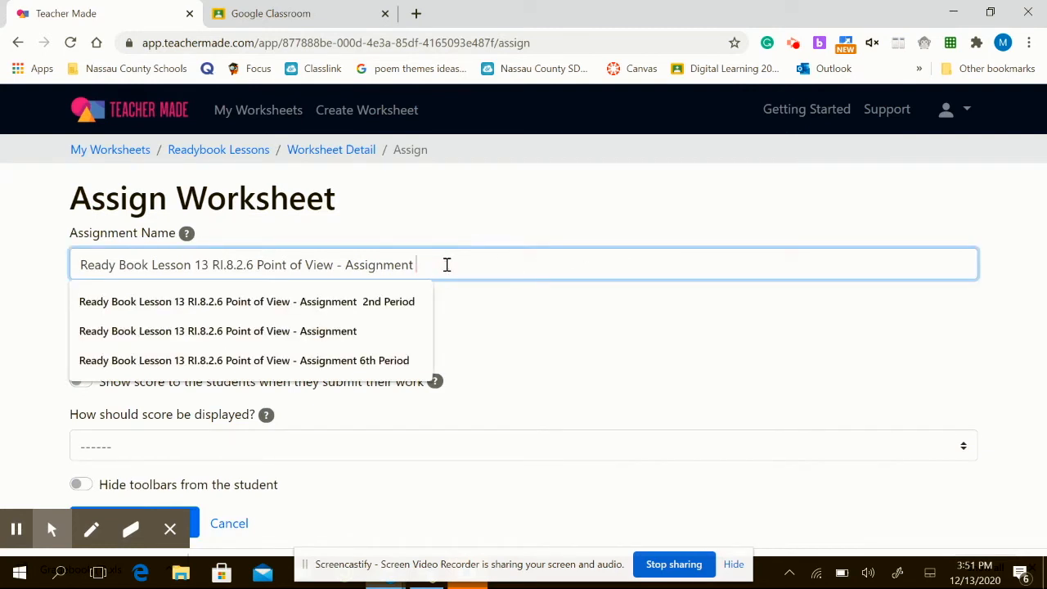
{"action": "type", "text": "1st"}
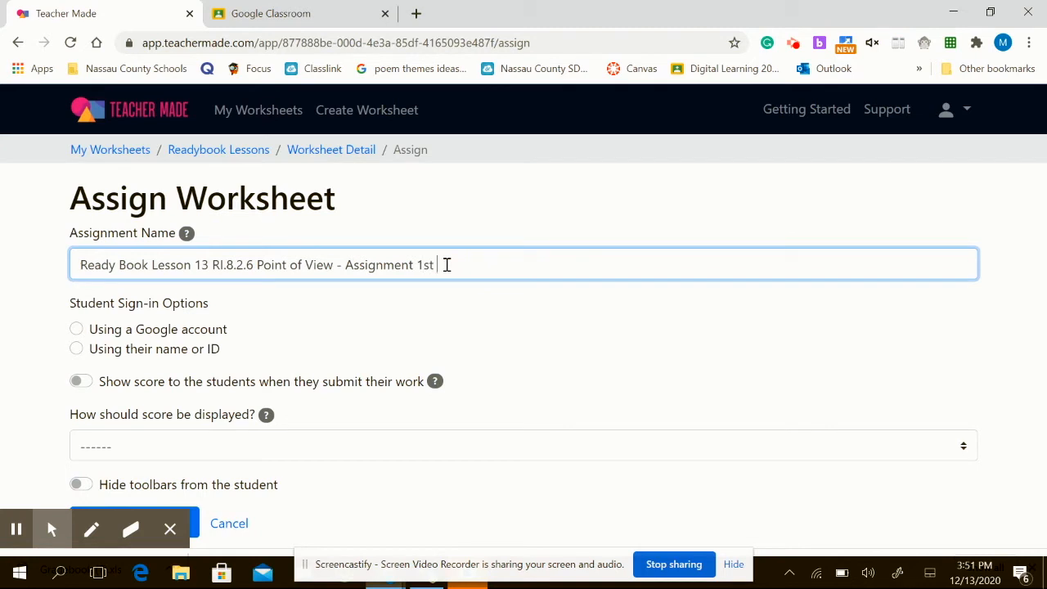
{"action": "type", "text": " Period"}
{"action": "left_click", "coordinate": [78, 330]}
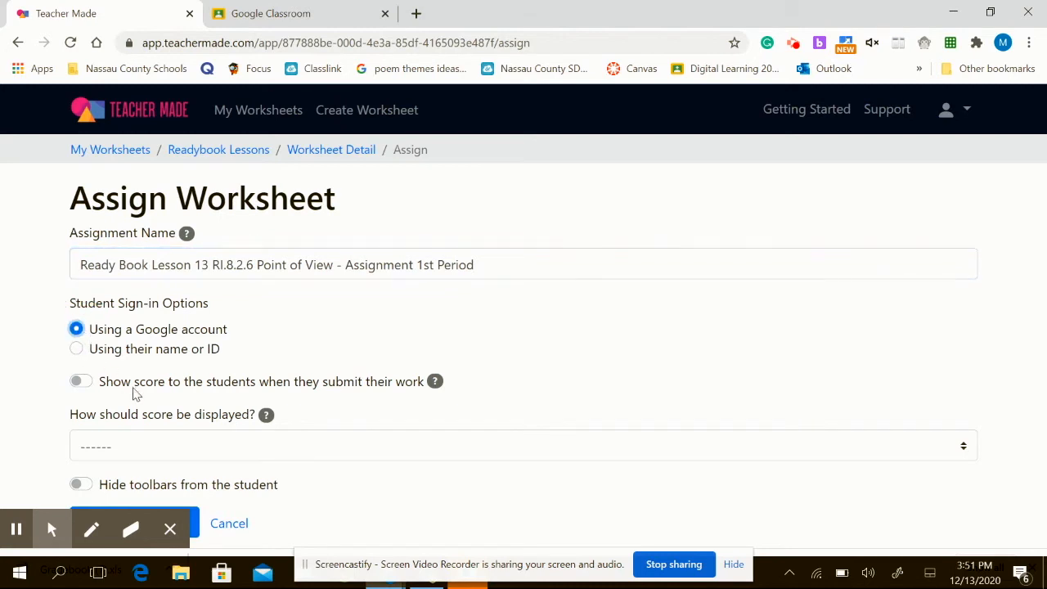
{"action": "left_click", "coordinate": [194, 524]}
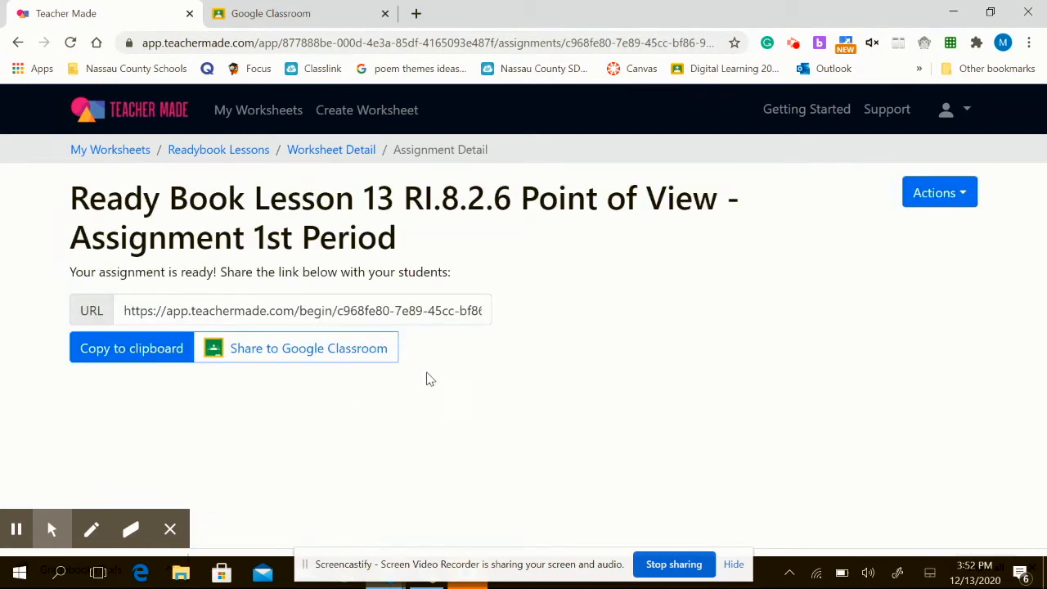
- Share the new assignment to the 1st Period 20-21 class in Google Classroom and enter the instructions "Complete by Friday."
{"action": "left_click", "coordinate": [315, 355]}
{"action": "left_click", "coordinate": [288, 355]}
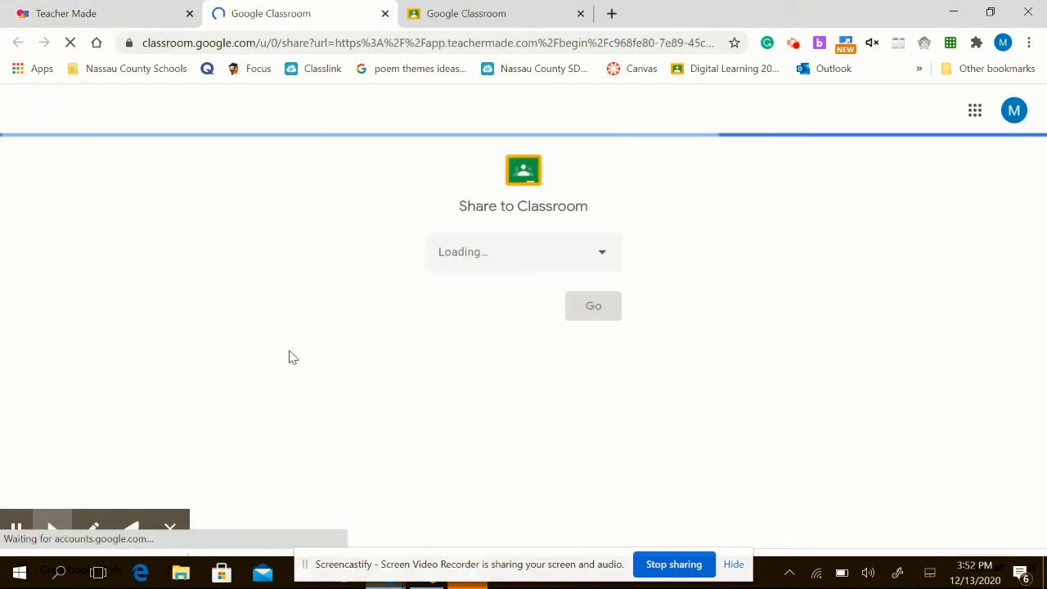
{"action": "left_click", "coordinate": [600, 260]}
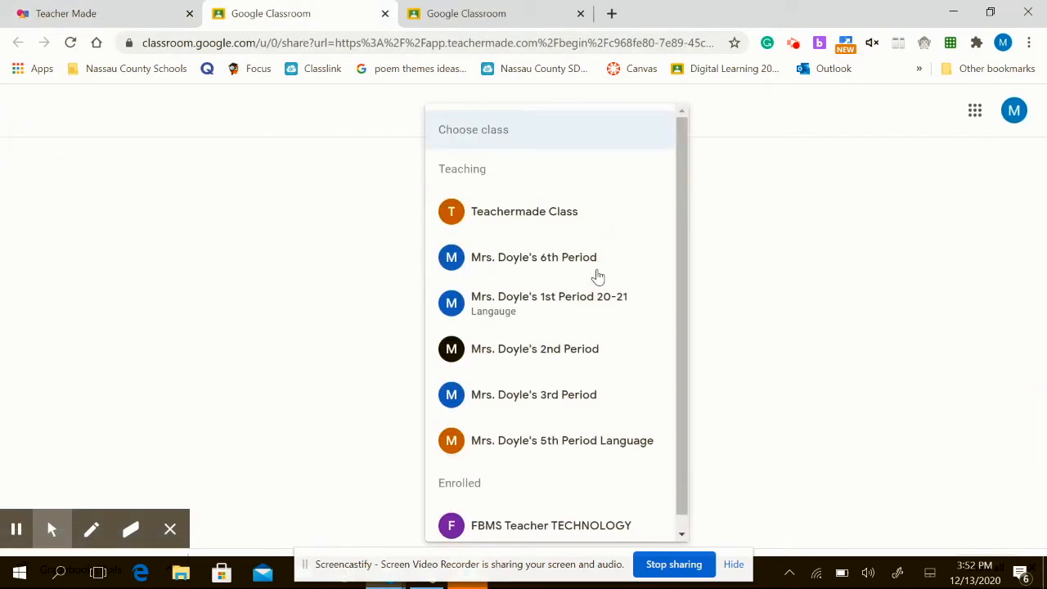
{"action": "left_click", "coordinate": [566, 303]}
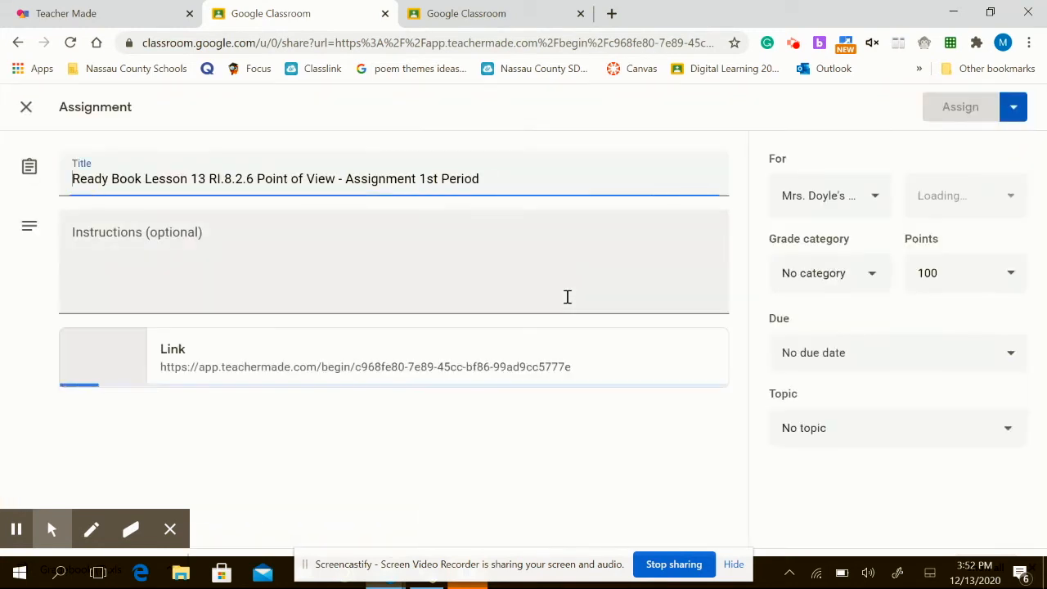
{"action": "left_click", "coordinate": [200, 244]}
{"action": "type", "text": "Comple"}
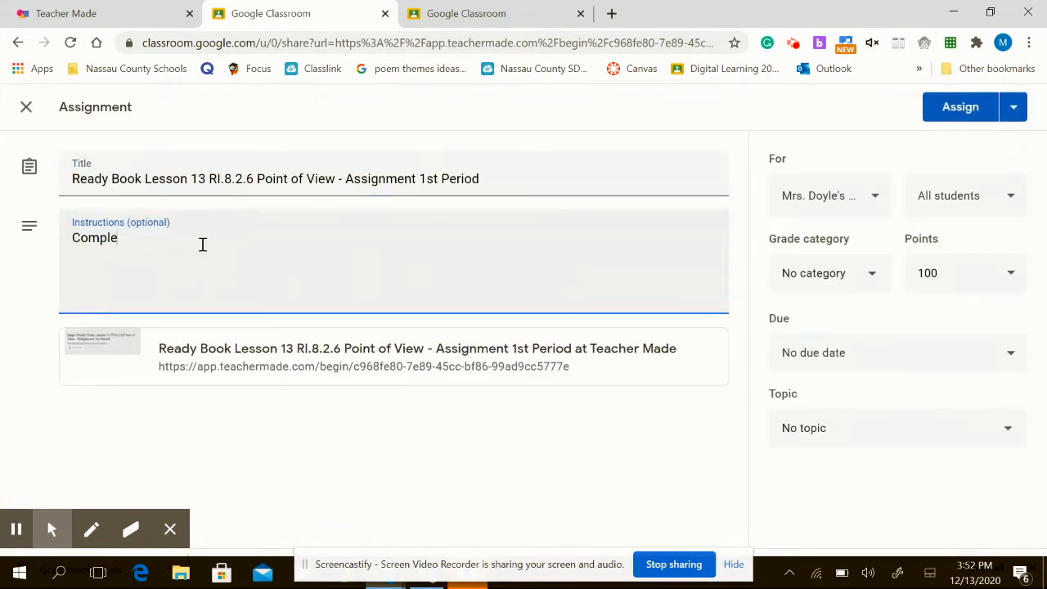
{"action": "type", "text": "te by Friday."}
- Post the 1st Period assignment with the Homework/Classwork grade category, a Dec 18, 2020 due date and the Reading topic
{"action": "left_click", "coordinate": [865, 282]}
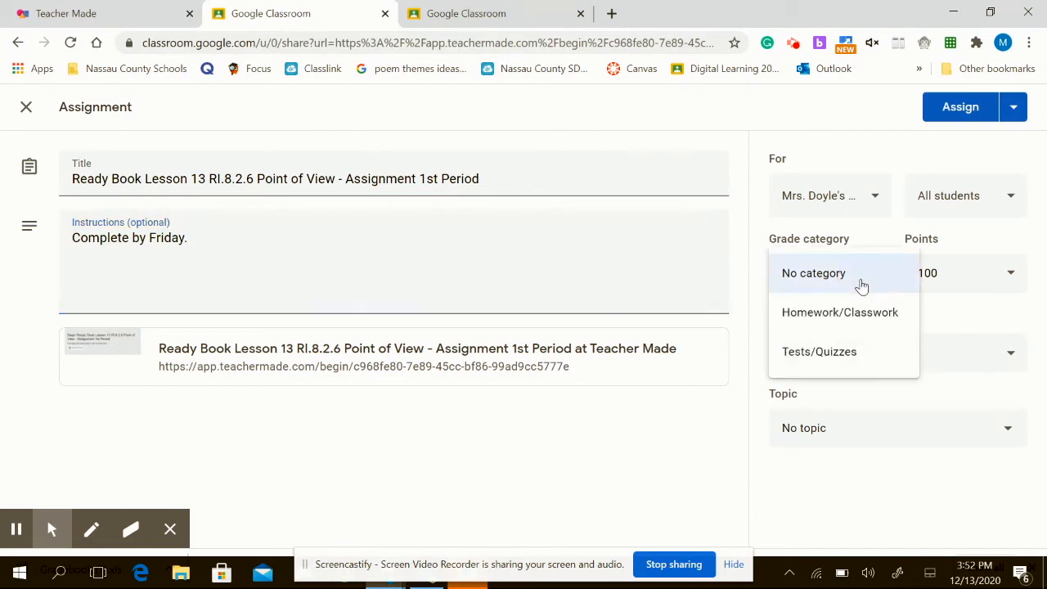
{"action": "left_click", "coordinate": [846, 319]}
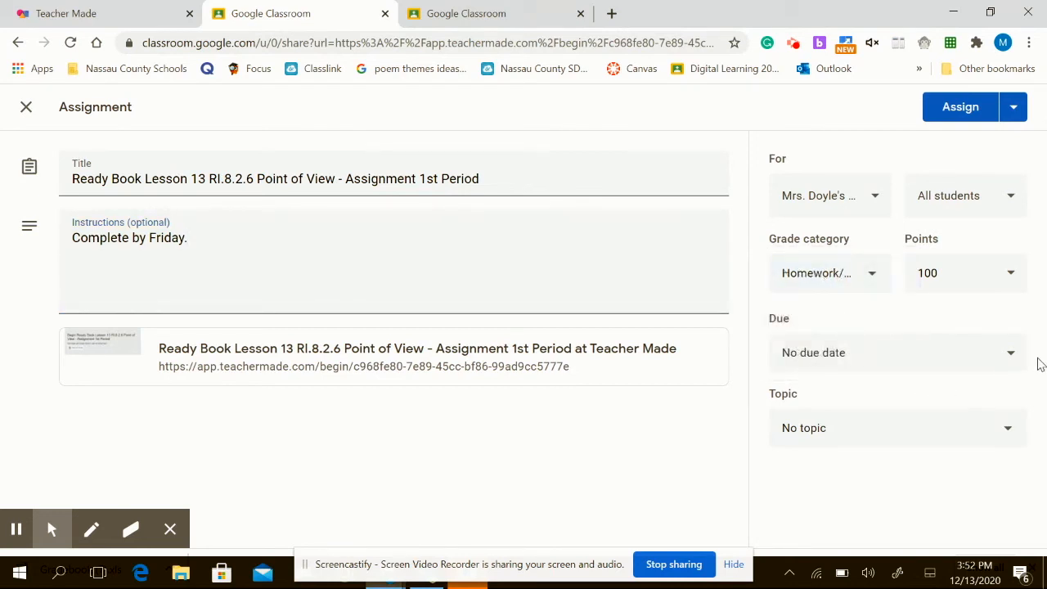
{"action": "left_click", "coordinate": [1010, 354]}
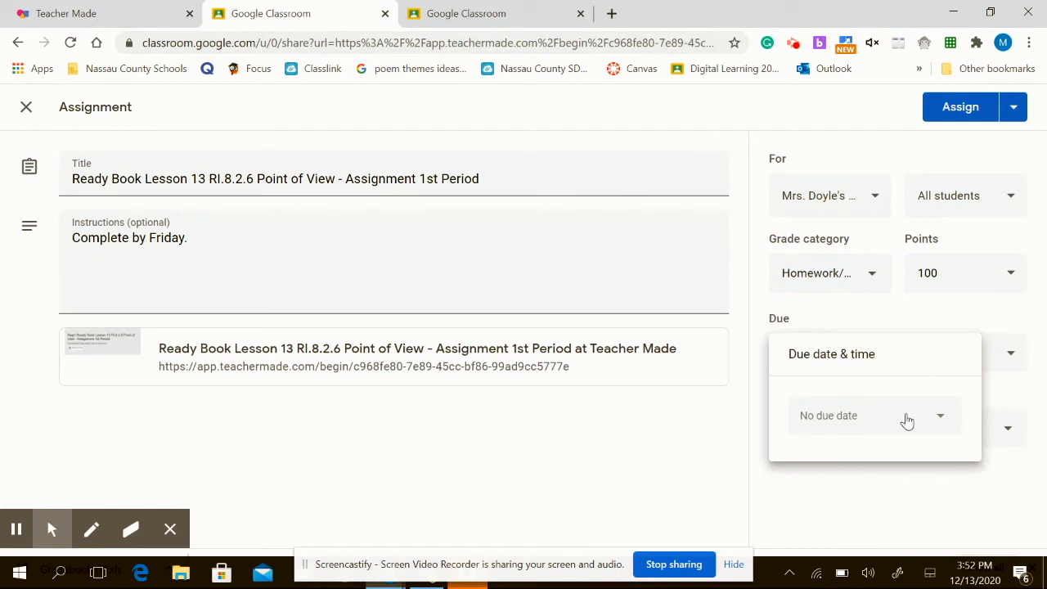
{"action": "left_click", "coordinate": [905, 418]}
{"action": "left_click", "coordinate": [932, 328]}
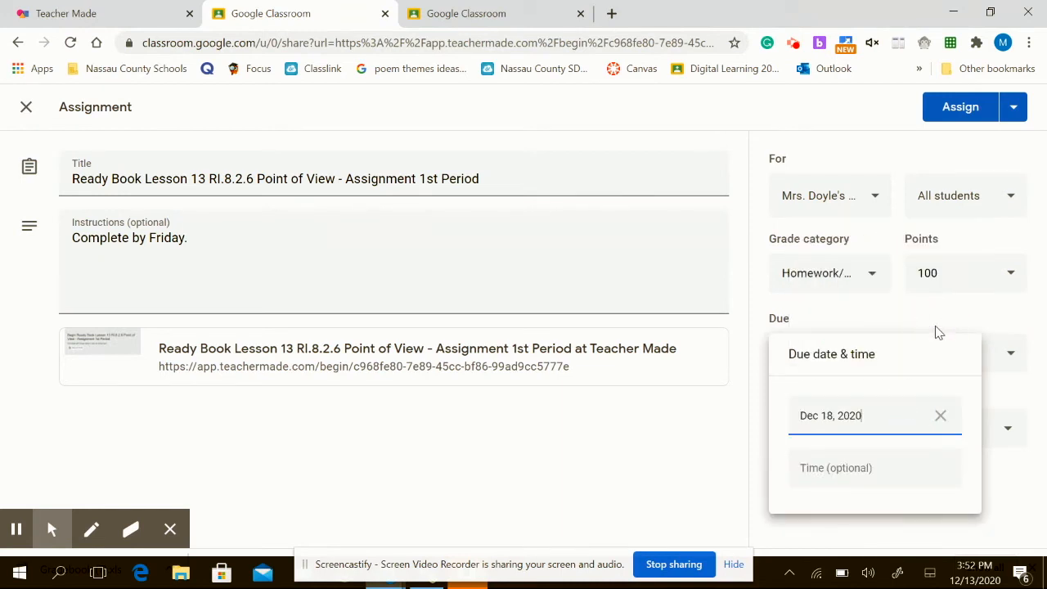
{"action": "left_click", "coordinate": [865, 324]}
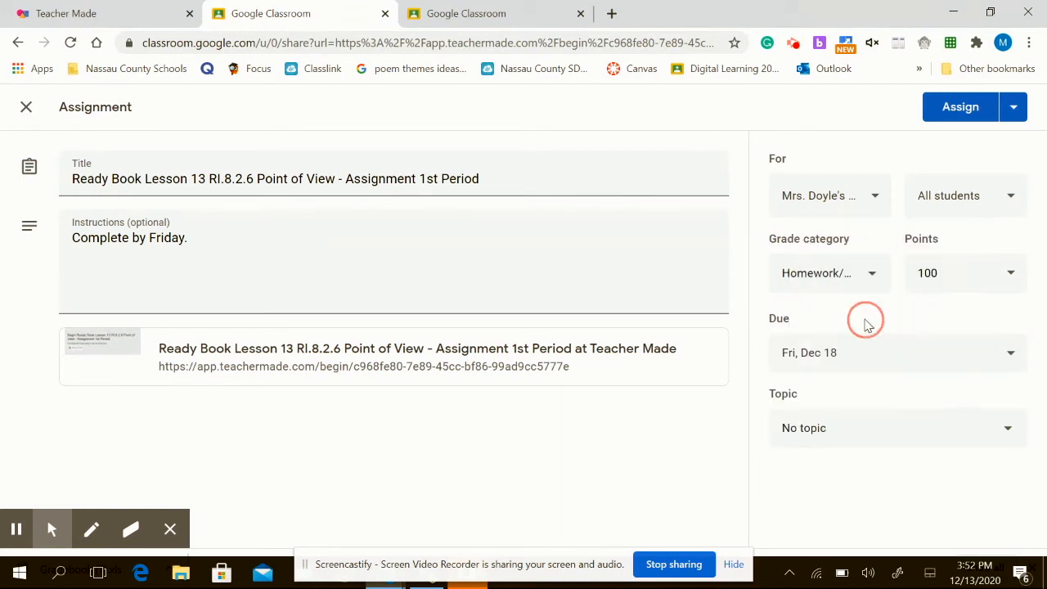
{"action": "left_click", "coordinate": [937, 436]}
{"action": "left_click", "coordinate": [854, 465]}
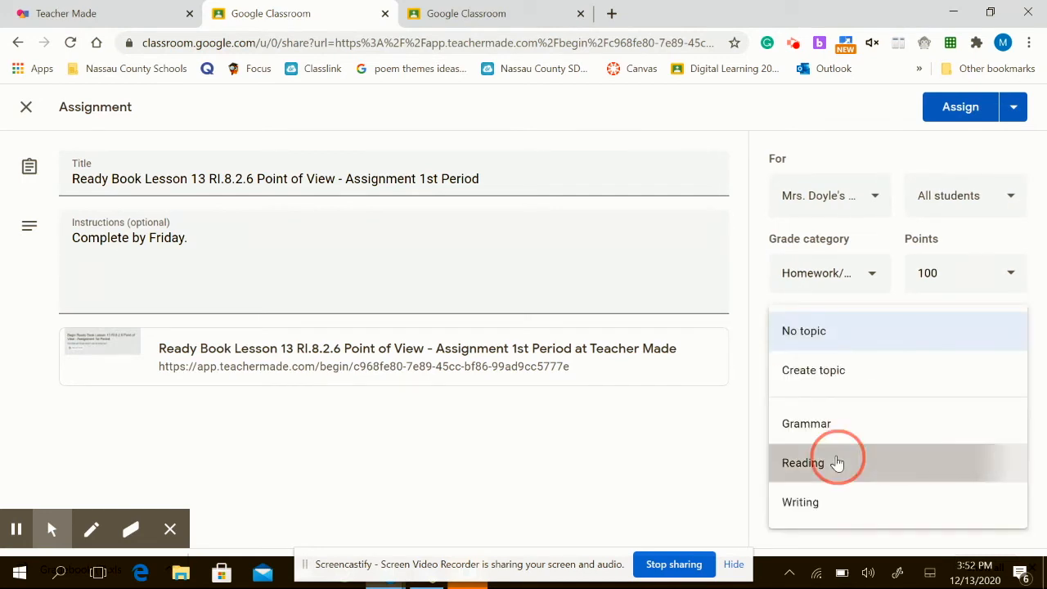
{"action": "left_click", "coordinate": [959, 111]}
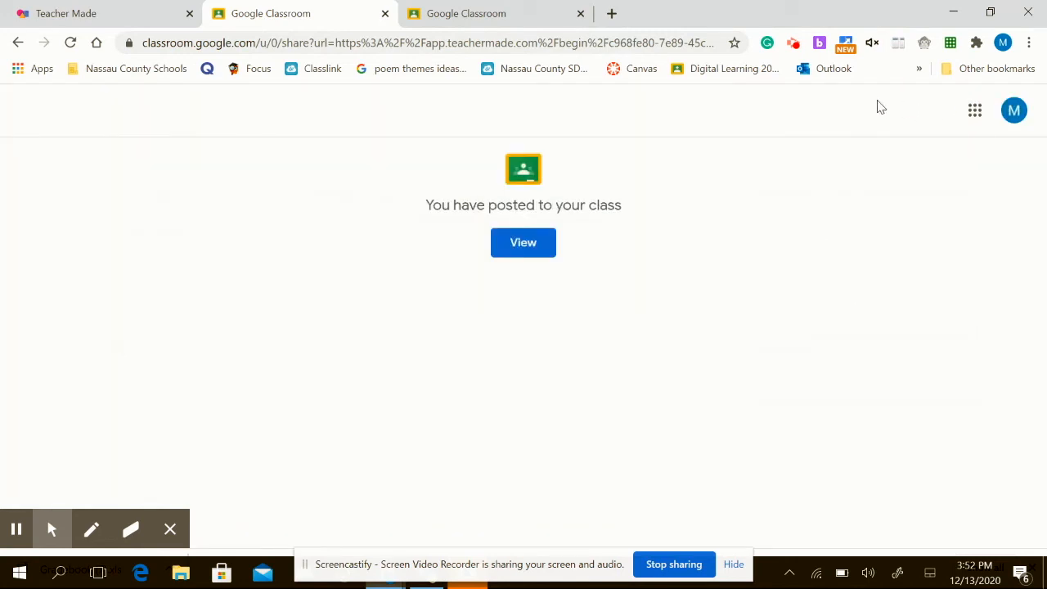
- View the 1st Period class and open its classwork page
{"action": "left_click", "coordinate": [524, 243]}
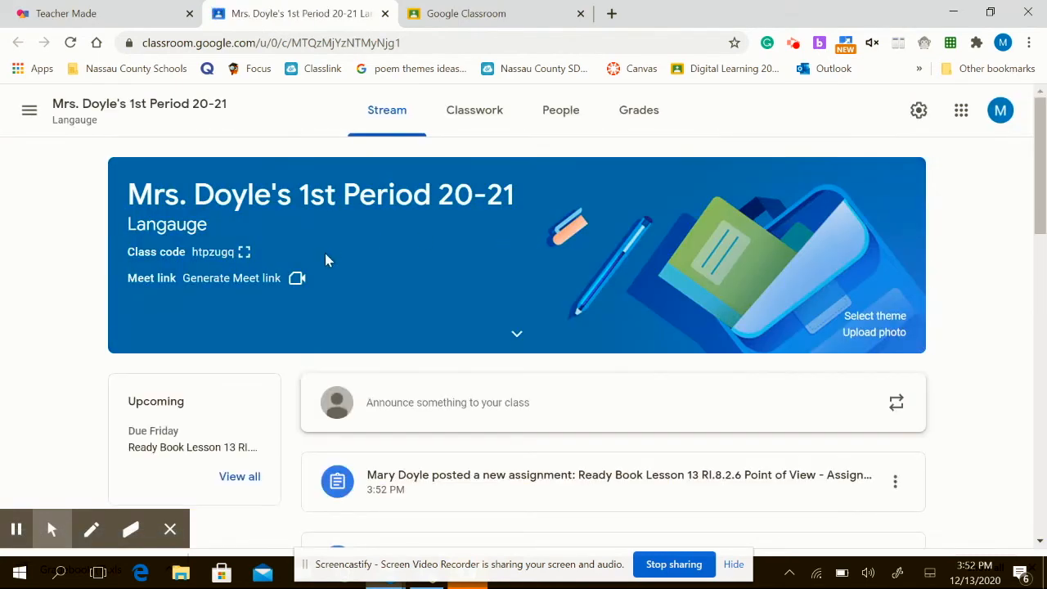
{"action": "left_click", "coordinate": [480, 116]}
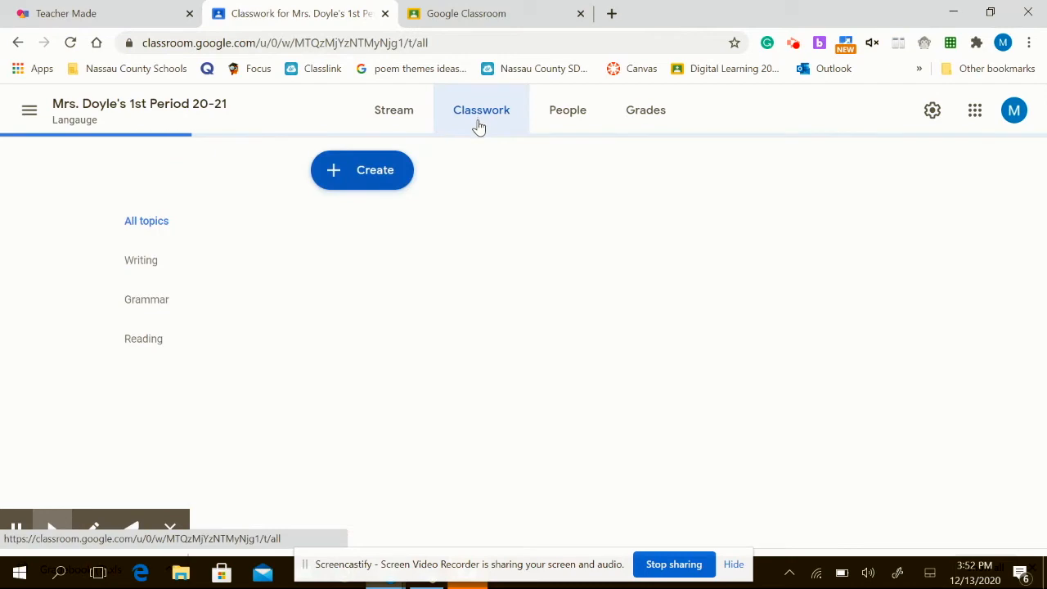
- Open the worksheet link of the Ready Book Lesson 13 assignment under Reading and sign in with the school Google account
{"action": "left_click", "coordinate": [1041, 194]}
{"action": "left_click_drag", "start_coordinate": [1041, 194], "coordinate": [1032, 436]}
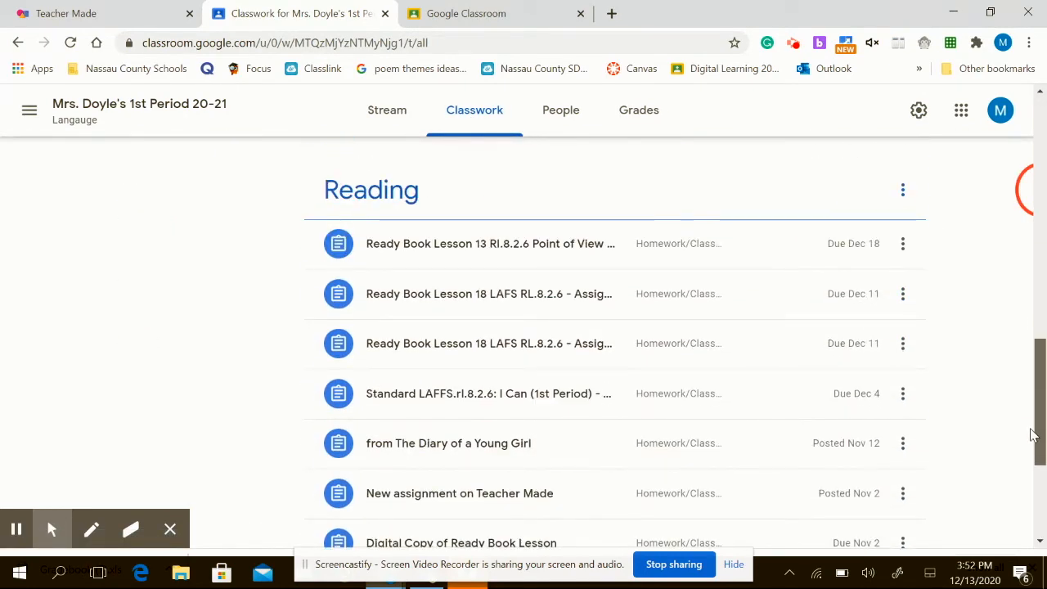
{"action": "left_click", "coordinate": [419, 255]}
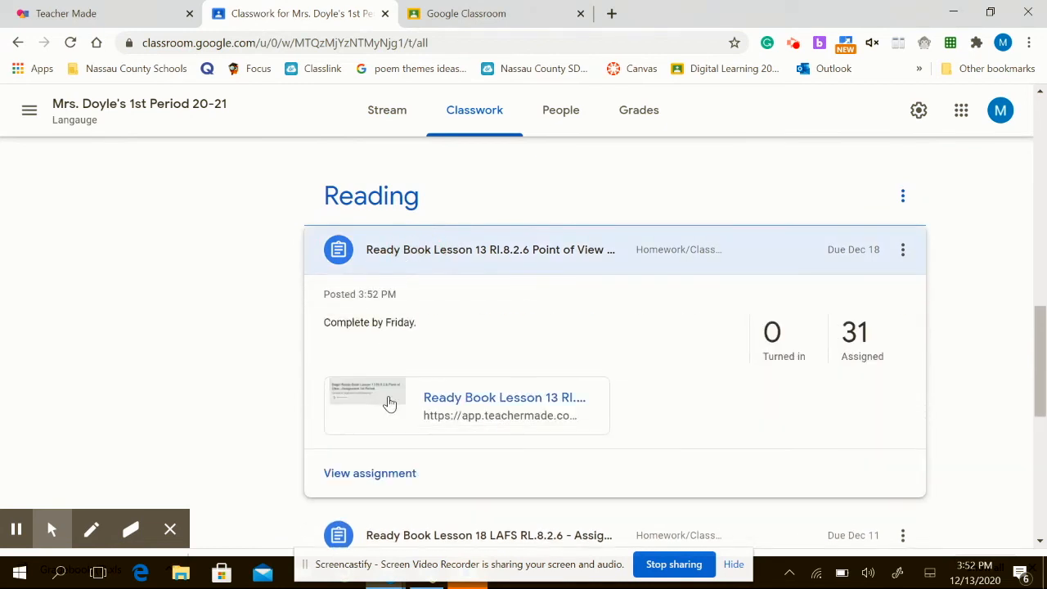
{"action": "left_click", "coordinate": [389, 402]}
{"action": "left_click", "coordinate": [178, 285]}
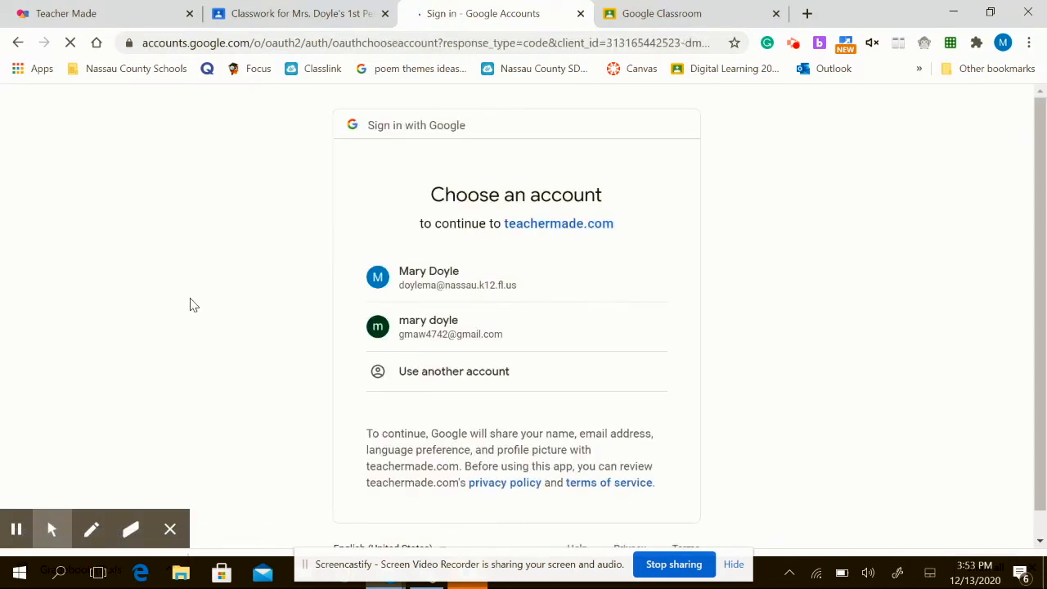
{"action": "left_click", "coordinate": [449, 280]}
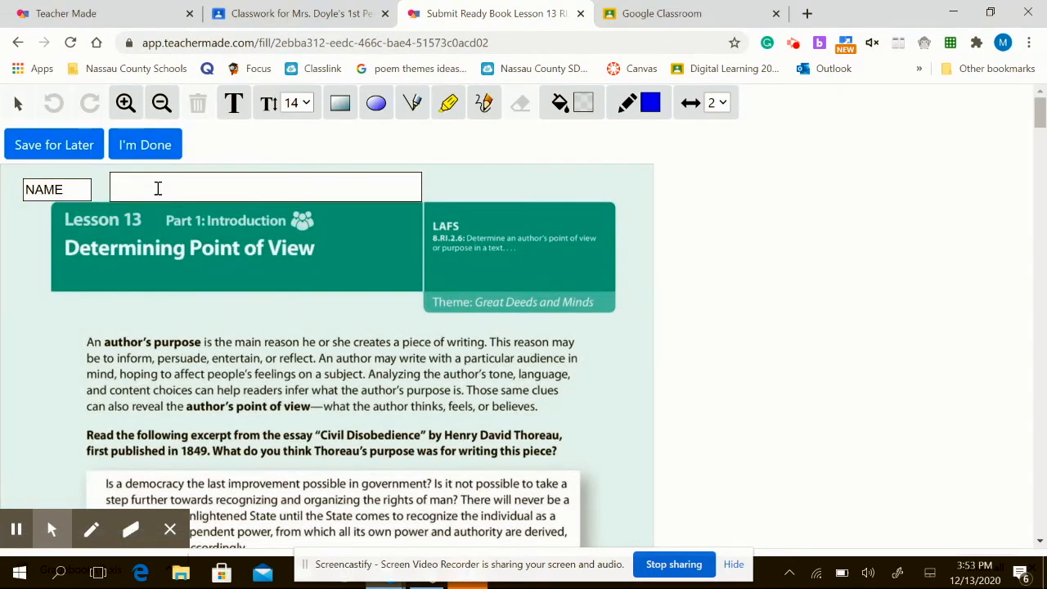
- Fill in the worksheet as a student, entering "Me" in the name box and "hhhh" under Author's Point of View in the Edith Wilson chart
{"action": "left_click", "coordinate": [158, 188]}
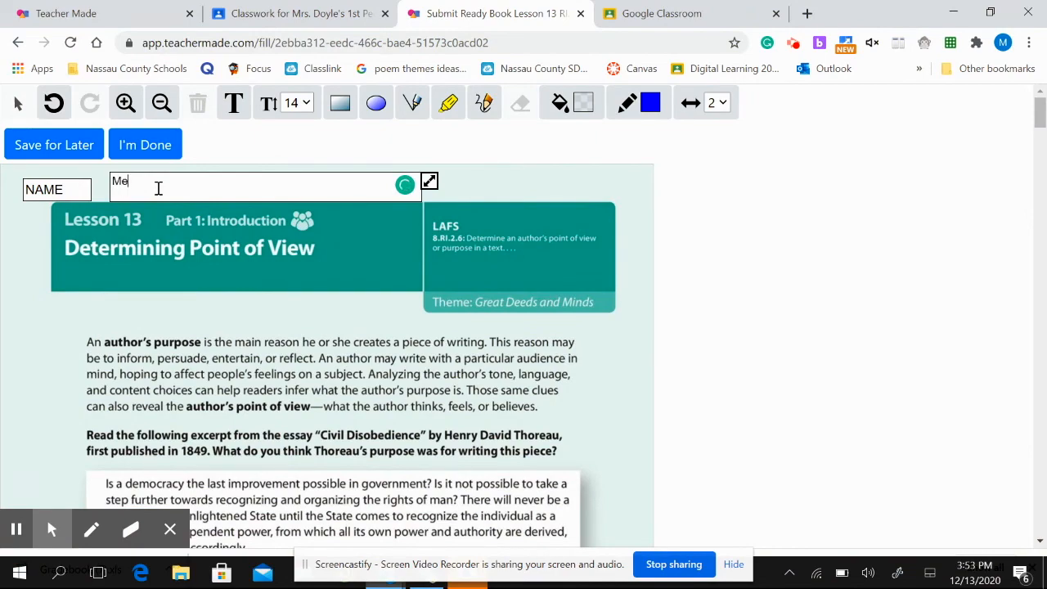
{"action": "left_click_drag", "start_coordinate": [1029, 123], "coordinate": [1031, 195]}
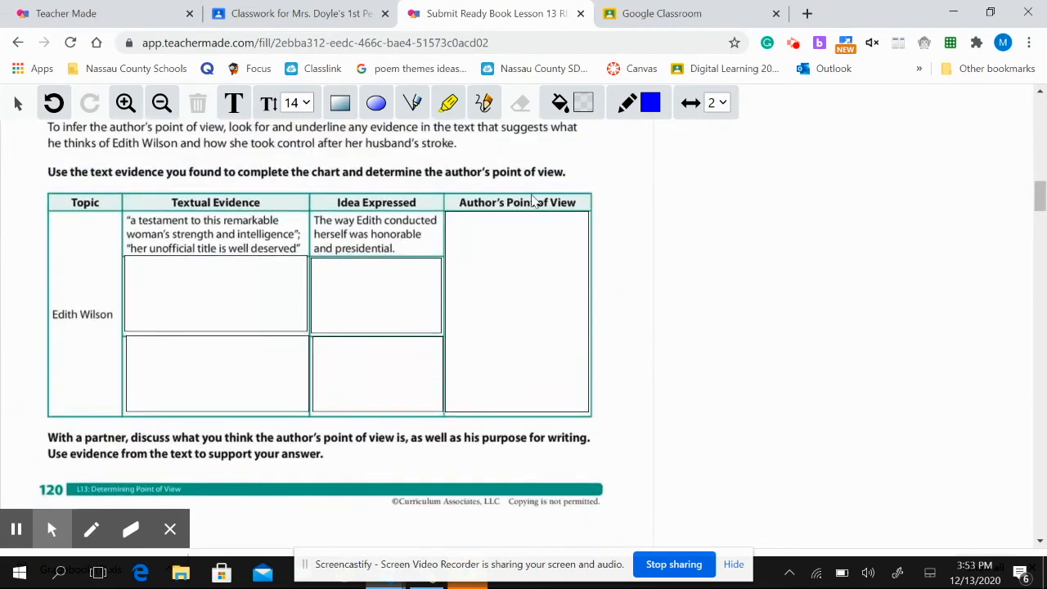
{"action": "left_click", "coordinate": [461, 230]}
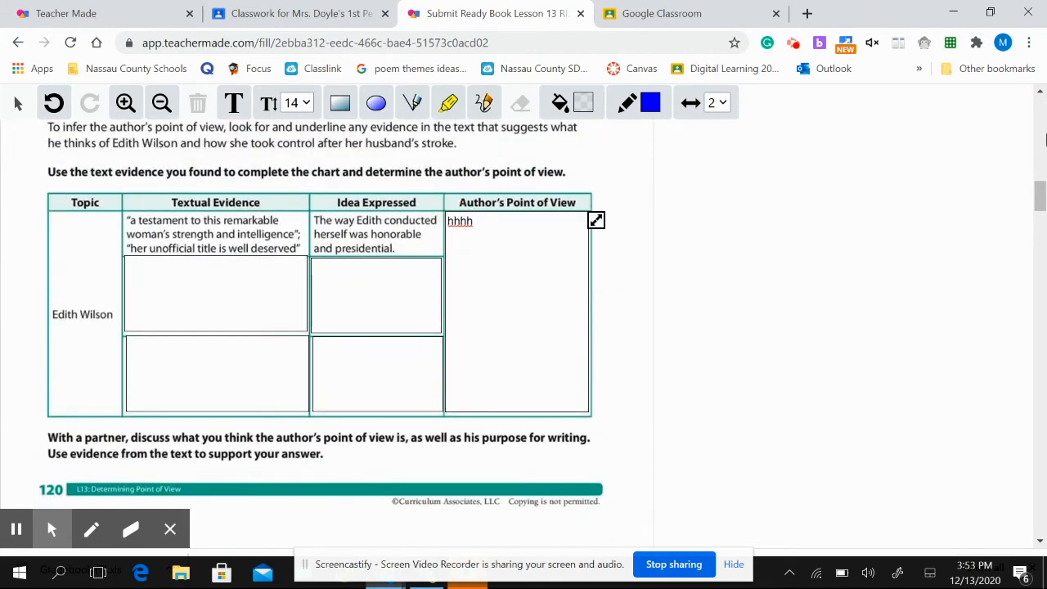
{"action": "left_click_drag", "start_coordinate": [1039, 196], "coordinate": [1041, 245]}
{"action": "left_click", "coordinate": [230, 256]}
{"action": "left_click_drag", "start_coordinate": [1037, 250], "coordinate": [1033, 536]}
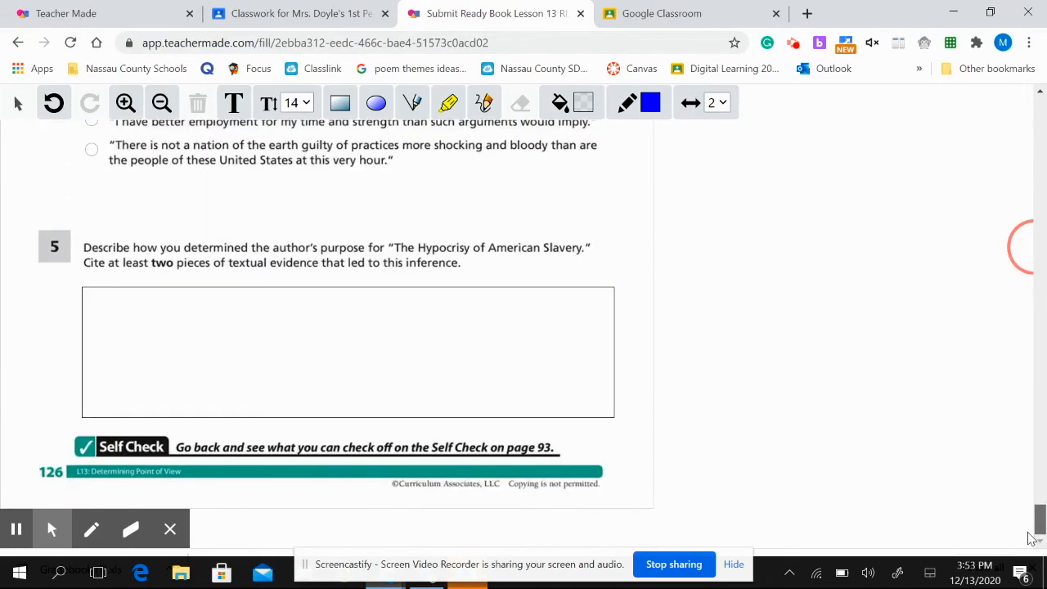
- Submit the worksheet as done and accept handing it in incomplete
{"action": "left_click_drag", "start_coordinate": [1037, 528], "coordinate": [996, 120]}
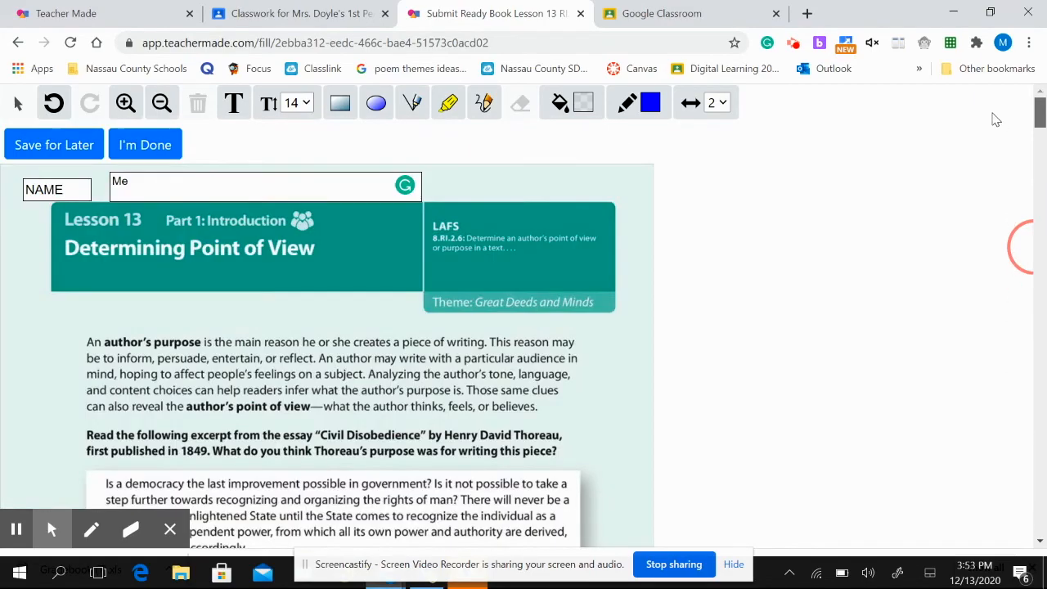
{"action": "left_click", "coordinate": [141, 154]}
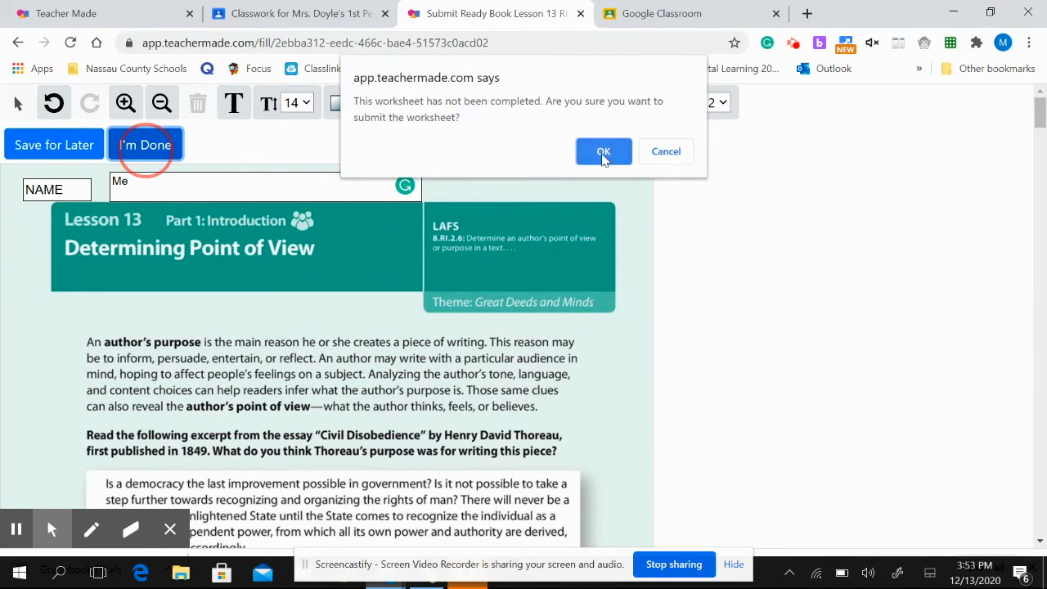
{"action": "left_click", "coordinate": [603, 155]}
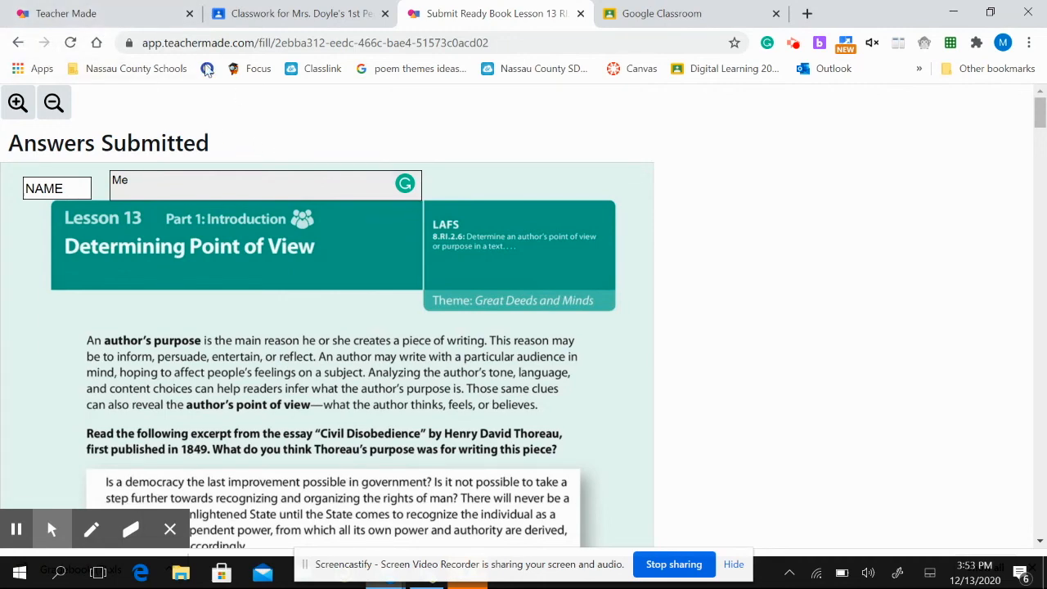
- Return to Teacher Made, check the worksheet's assignment completion list and open the 1st Period assignment's submissions
{"action": "left_click", "coordinate": [115, 16]}
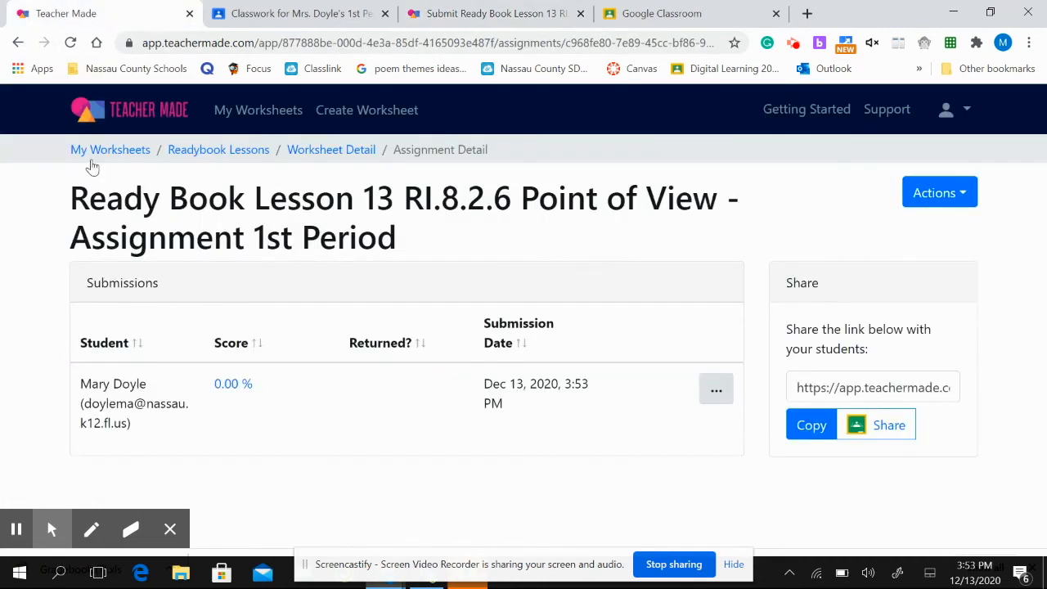
{"action": "left_click", "coordinate": [359, 155]}
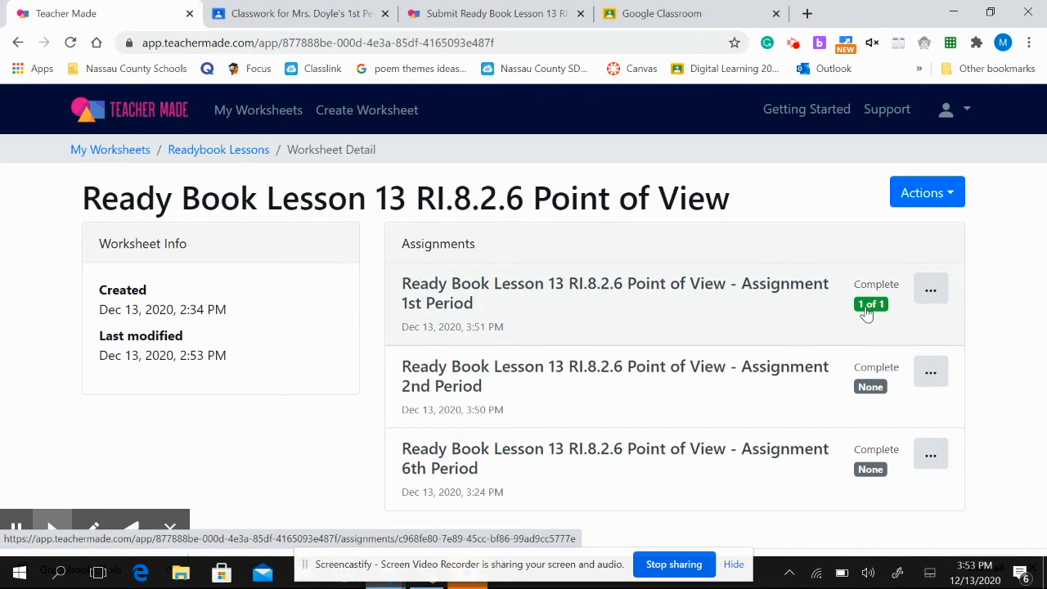
{"action": "left_click", "coordinate": [754, 286]}
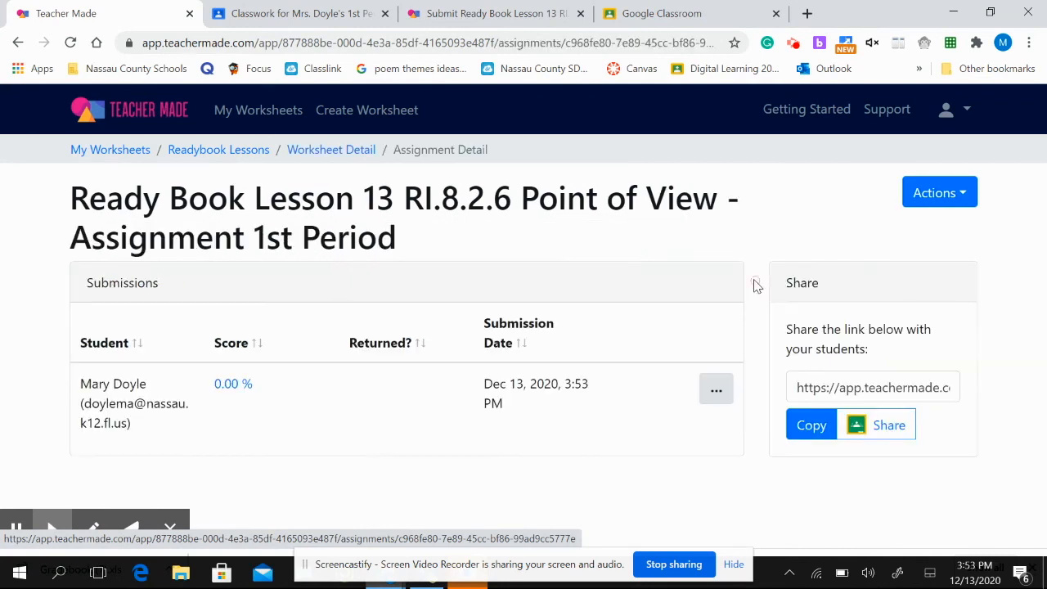